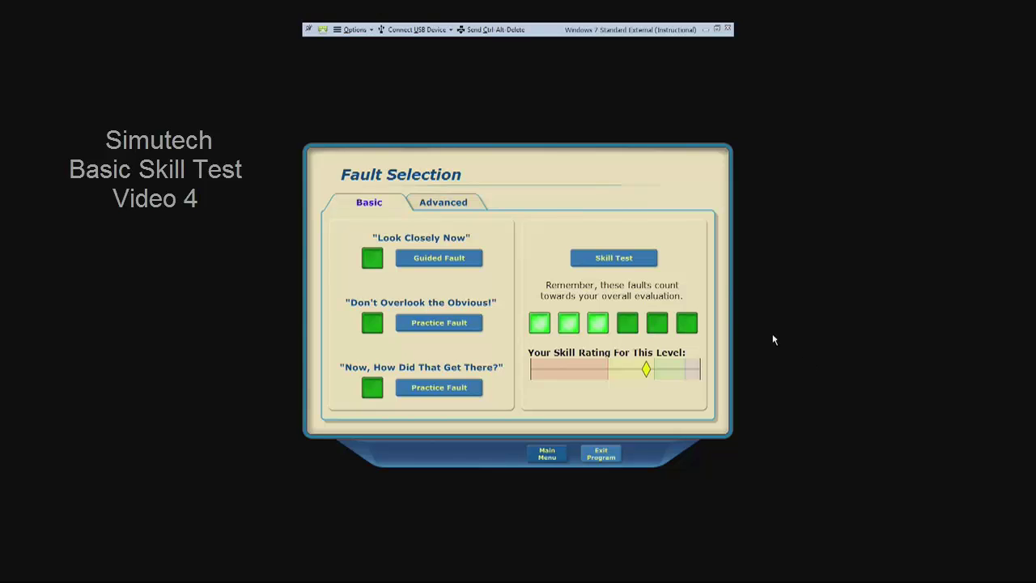
- Start the graded Skill Test fault from the Basic tab of Fault Selection
{"action": "left_click", "coordinate": [643, 259]}
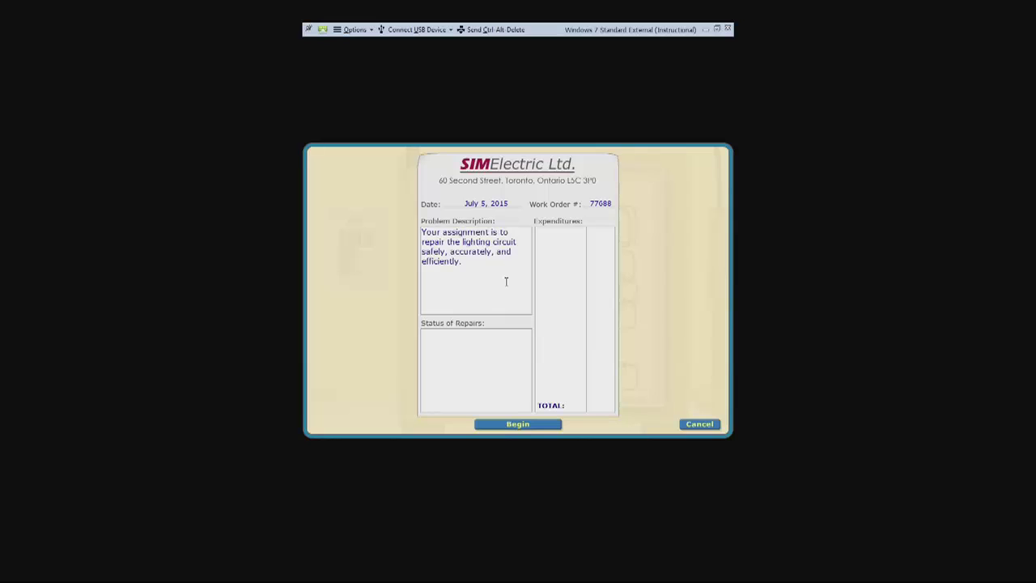
- Begin the lighting-circuit repair job after reading the work order
{"action": "left_click", "coordinate": [495, 427]}
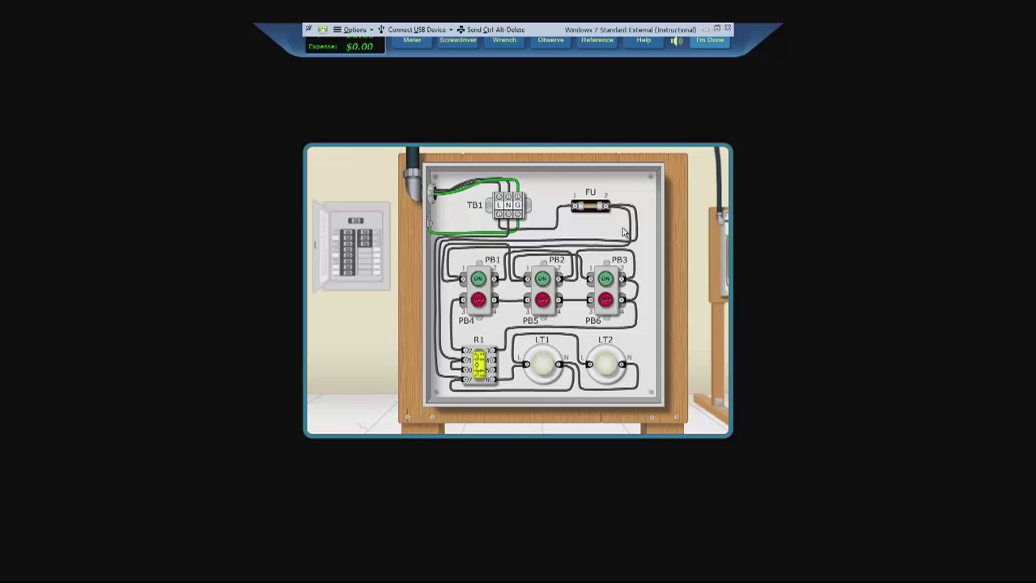
- Open the lighting circuit schematic from the Reference menu and place it right of the enclosure
{"action": "left_click", "coordinate": [601, 42]}
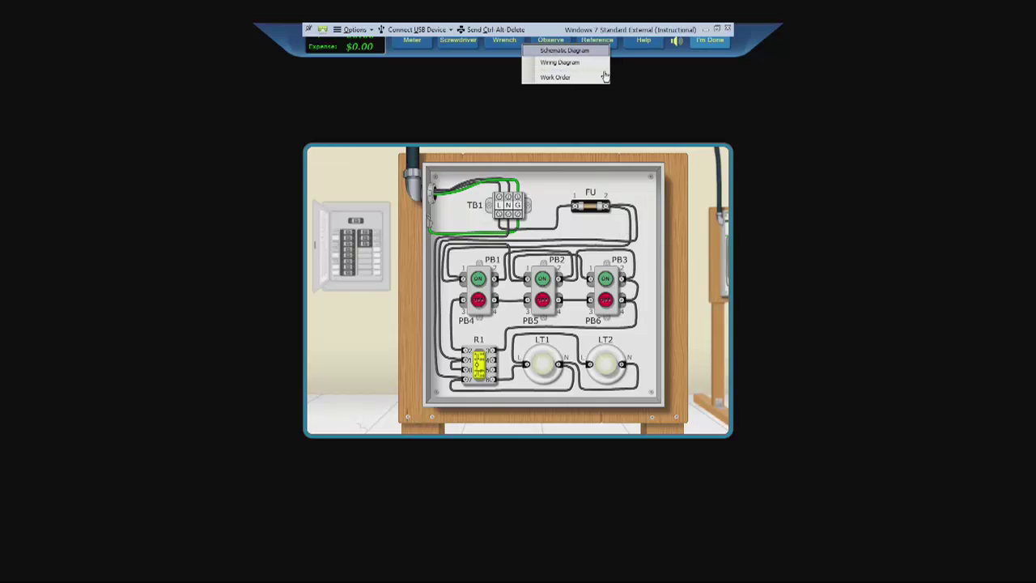
{"action": "left_click", "coordinate": [589, 52]}
{"action": "left_click_drag", "start_coordinate": [557, 186], "coordinate": [839, 205]}
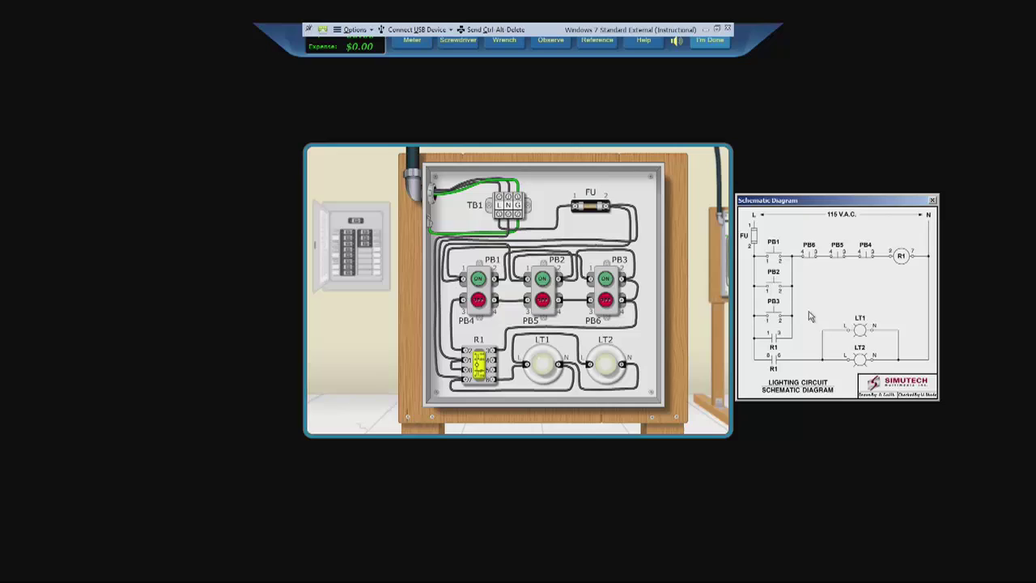
- Make a general observation of the enclosure, find nothing abnormal, and close the observation
{"action": "left_click", "coordinate": [542, 44]}
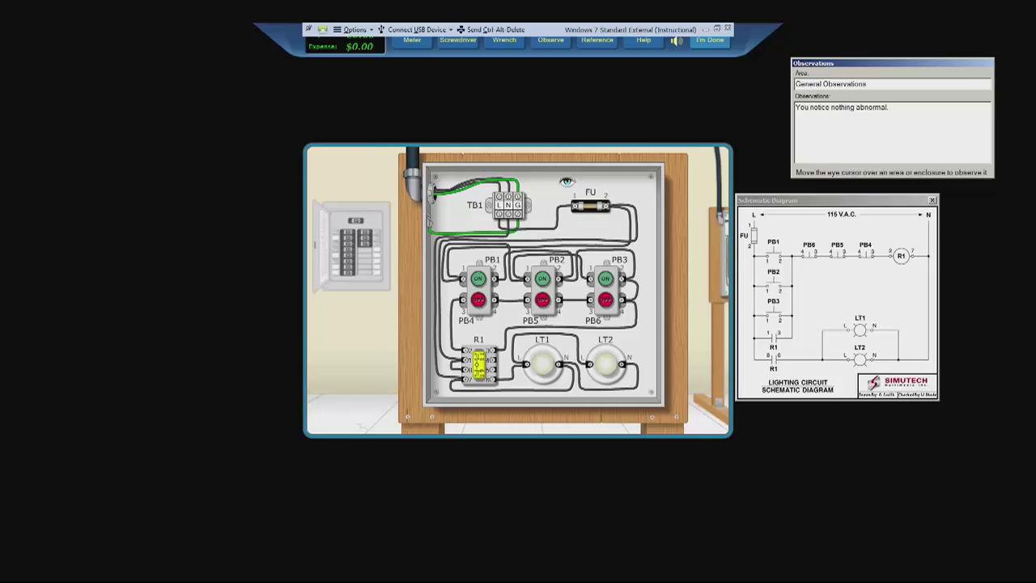
{"action": "right_click", "coordinate": [573, 162]}
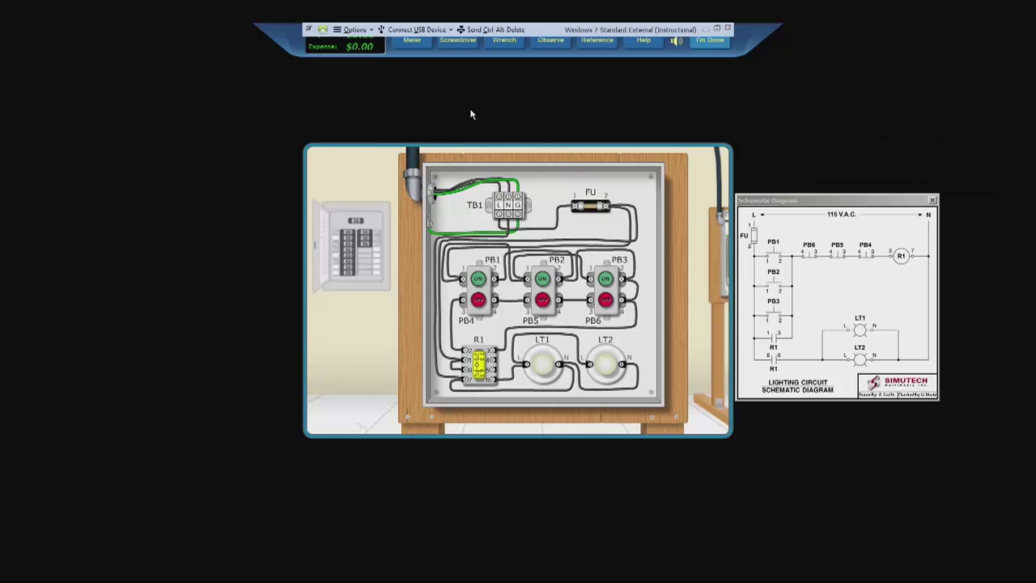
- Set the multimeter to volts, clip both leads at TB1, and read 115.0 V at FU terminal 1
{"action": "left_click", "coordinate": [422, 49]}
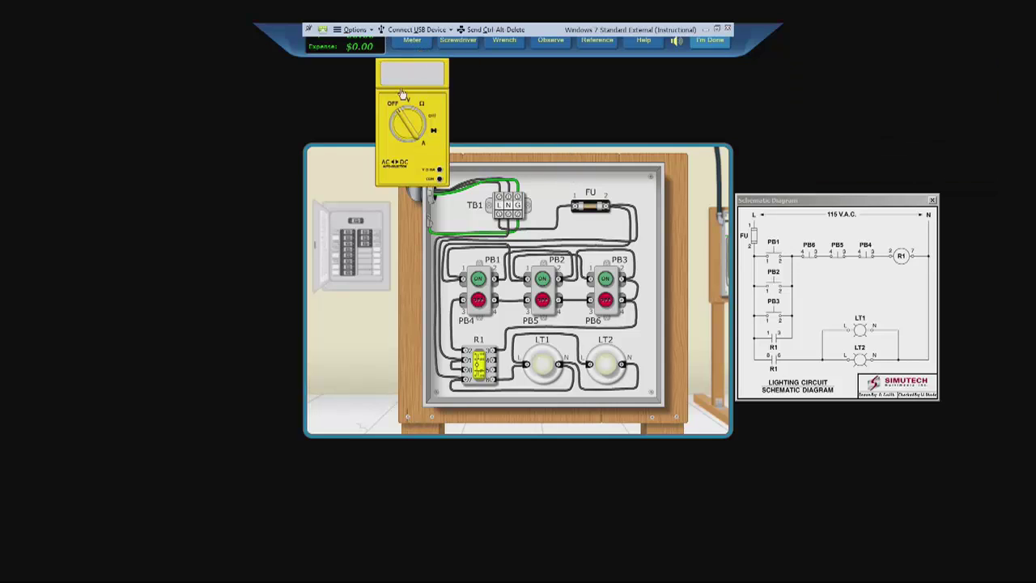
{"action": "left_click", "coordinate": [408, 106]}
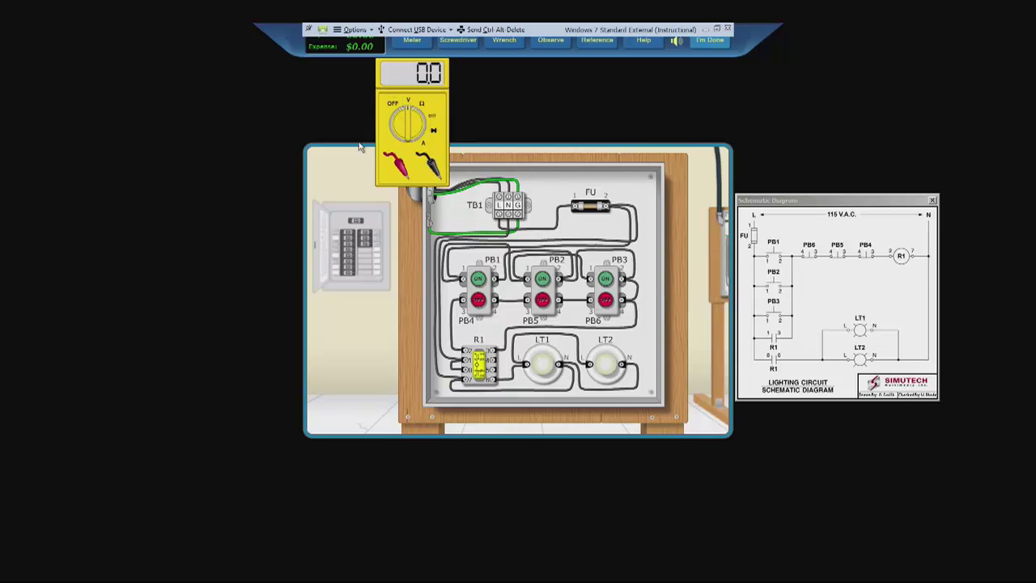
{"action": "left_click_drag", "start_coordinate": [386, 95], "coordinate": [303, 289]}
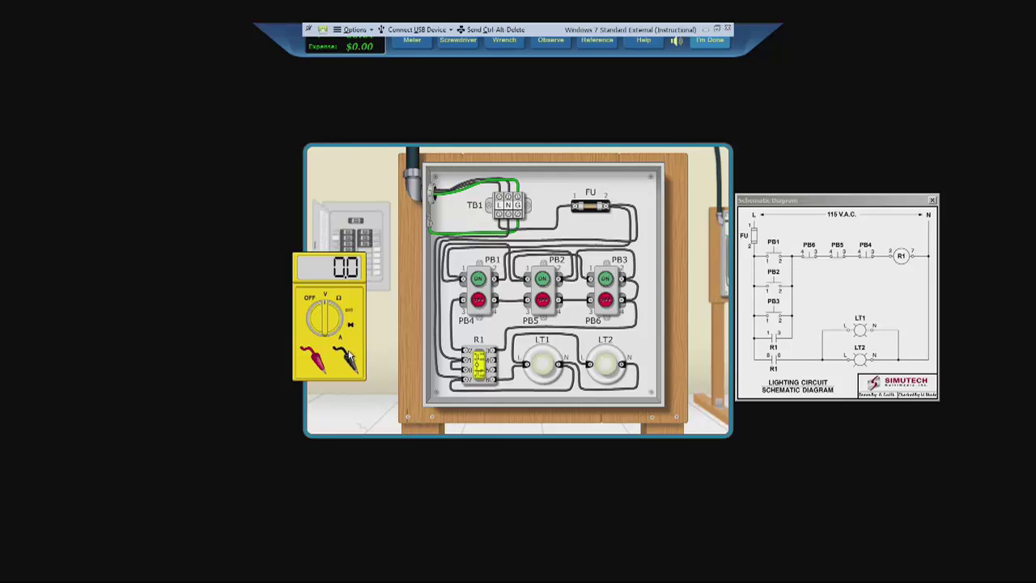
{"action": "left_click_drag", "start_coordinate": [350, 366], "coordinate": [500, 200]}
{"action": "left_click_drag", "start_coordinate": [317, 366], "coordinate": [570, 212]}
{"action": "left_click_drag", "start_coordinate": [315, 366], "coordinate": [575, 204]}
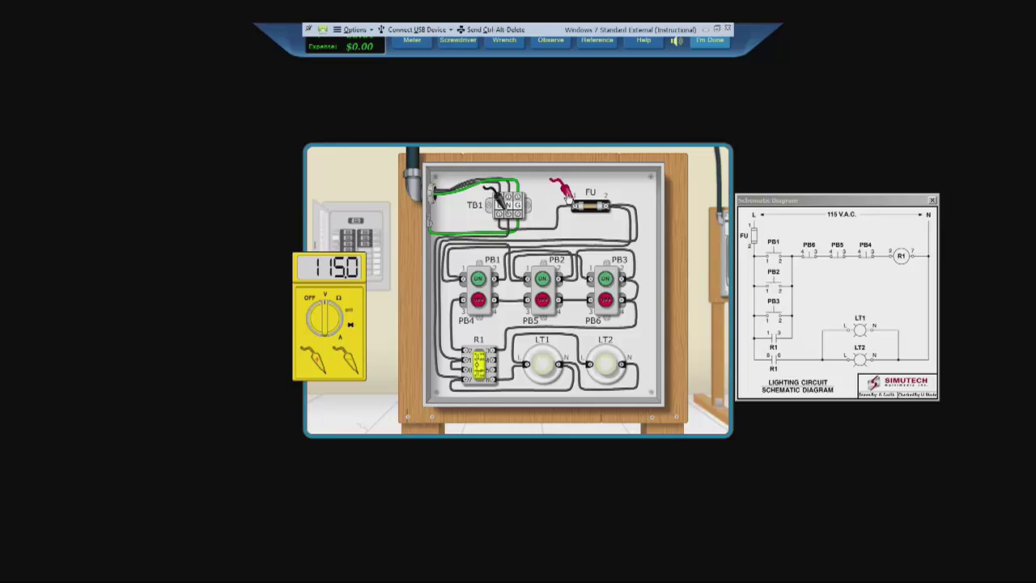
{"action": "left_click_drag", "start_coordinate": [567, 194], "coordinate": [601, 202]}
- Probe the pushbutton terminals while pressing PB1 and PB3 ON, the meter swinging between 115.0 and 0.0
{"action": "left_click", "coordinate": [601, 201]}
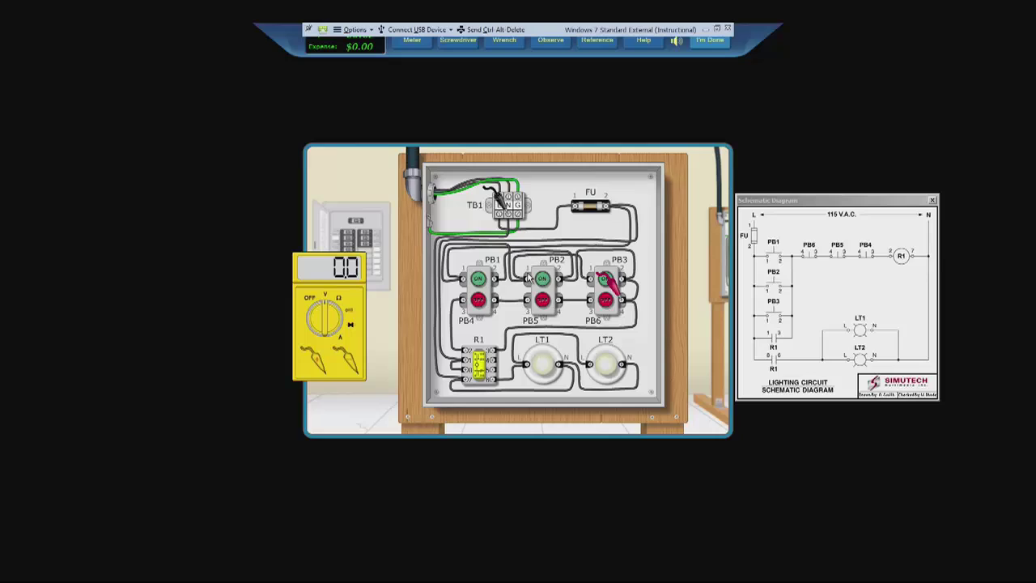
{"action": "left_click", "coordinate": [480, 280]}
{"action": "left_click", "coordinate": [601, 280]}
{"action": "left_click", "coordinate": [601, 280]}
- With the red probe on PB5's left terminal, press PB2, PB1 and PB3 ON; neither lamp lights
{"action": "left_click", "coordinate": [527, 300]}
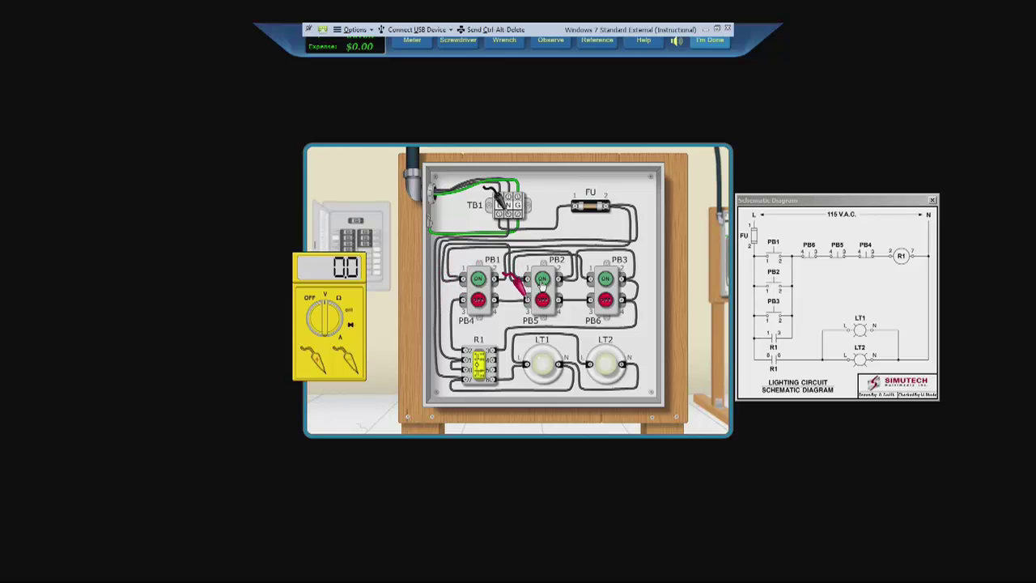
{"action": "left_click", "coordinate": [543, 279]}
{"action": "left_click", "coordinate": [479, 279]}
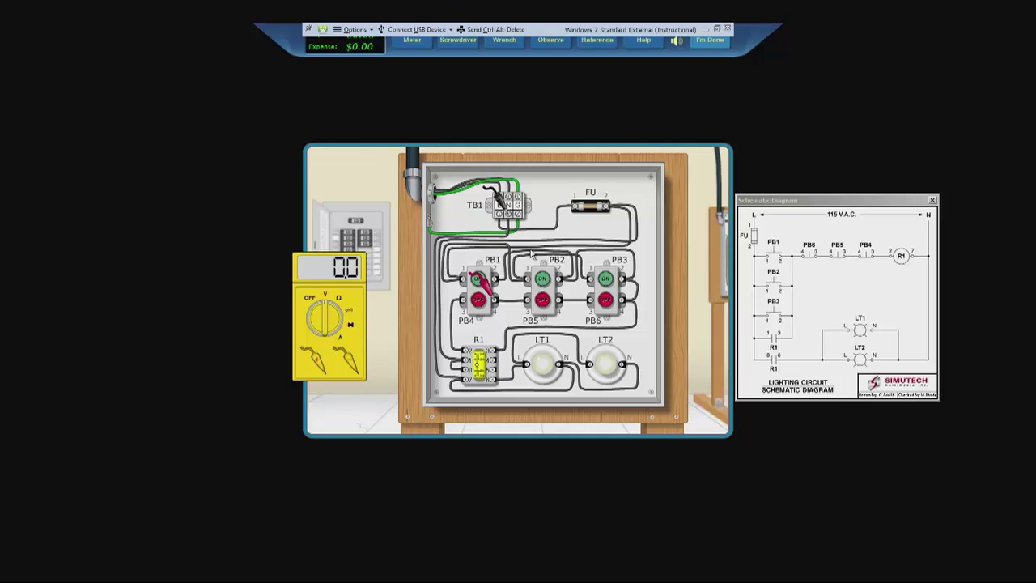
{"action": "left_click", "coordinate": [543, 279]}
{"action": "left_click", "coordinate": [609, 280]}
- Switch the meter off, turn off and lock out the Lighting Circuit breaker, and verify it dead
{"action": "left_click", "coordinate": [311, 301]}
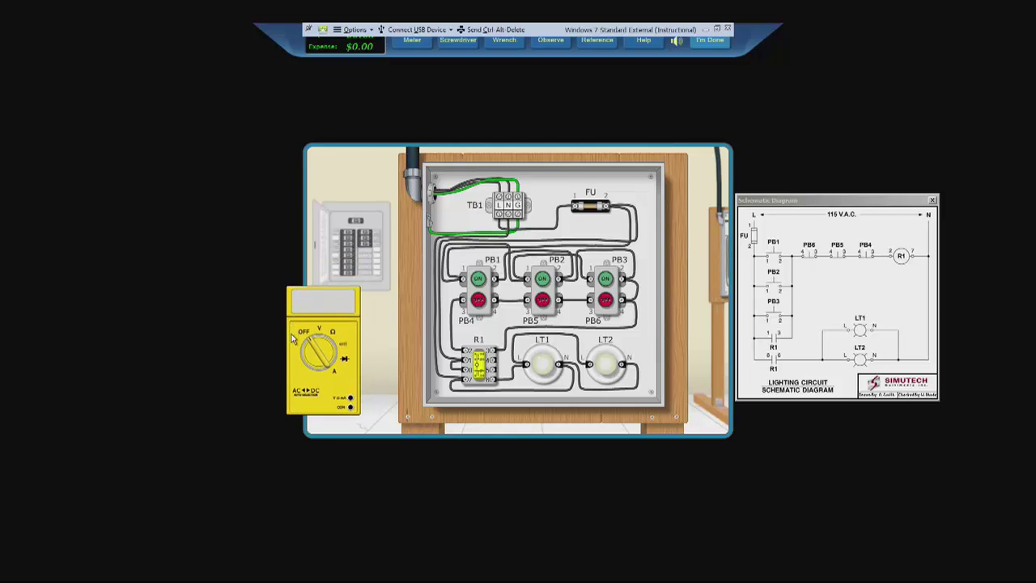
{"action": "left_click", "coordinate": [349, 252]}
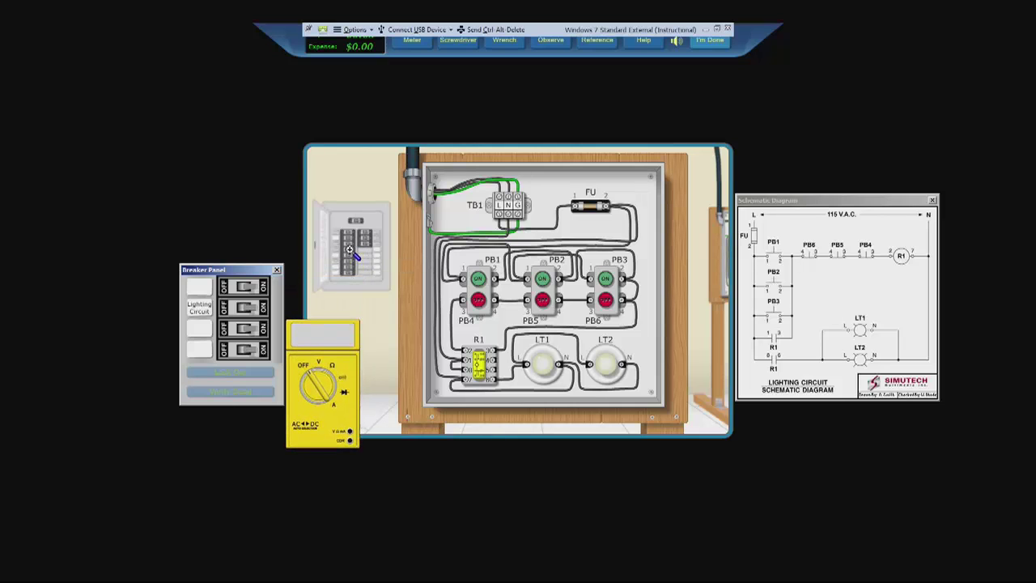
{"action": "left_click", "coordinate": [247, 312]}
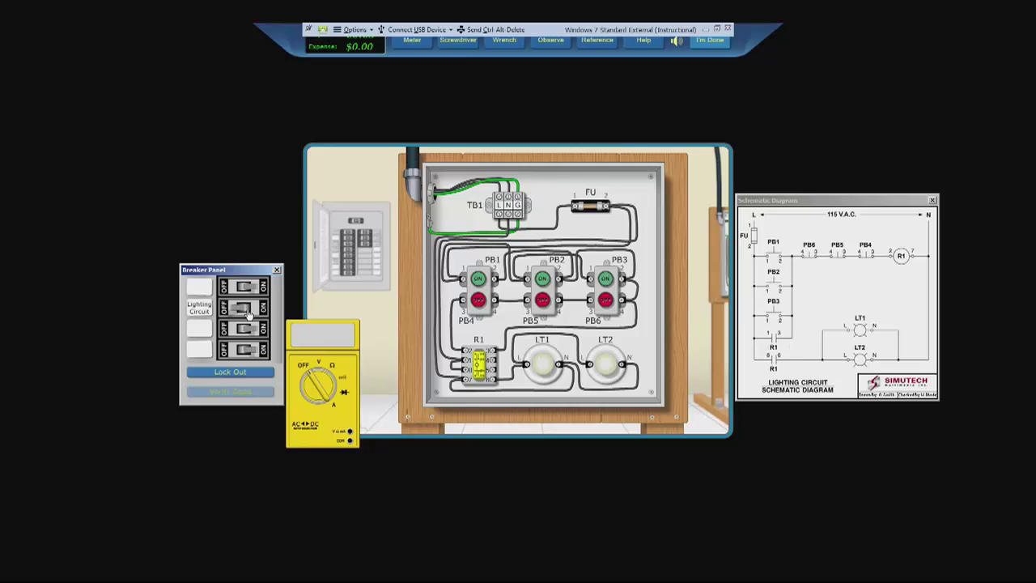
{"action": "left_click", "coordinate": [229, 373]}
{"action": "left_click", "coordinate": [217, 393]}
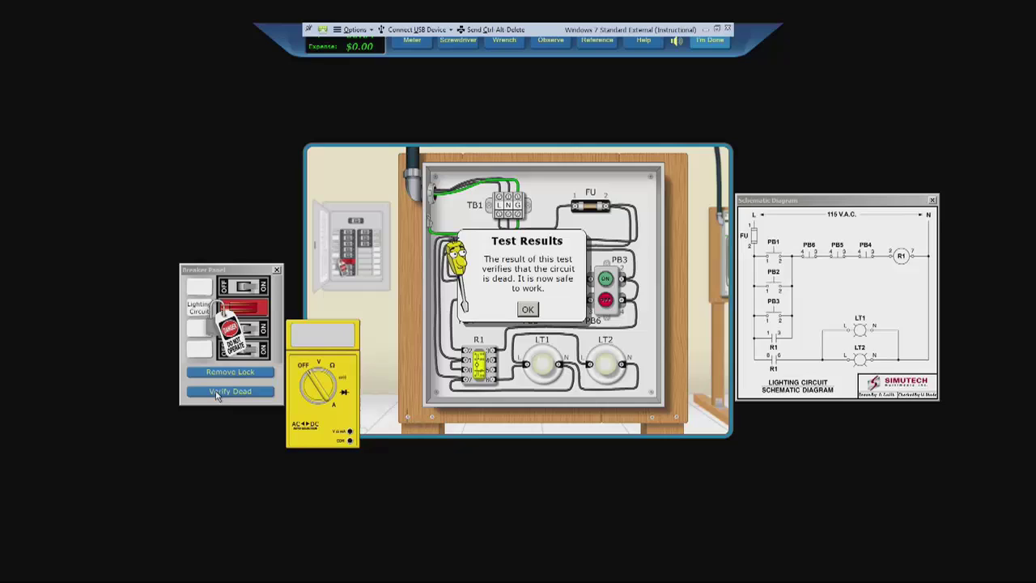
{"action": "left_click", "coordinate": [527, 310]}
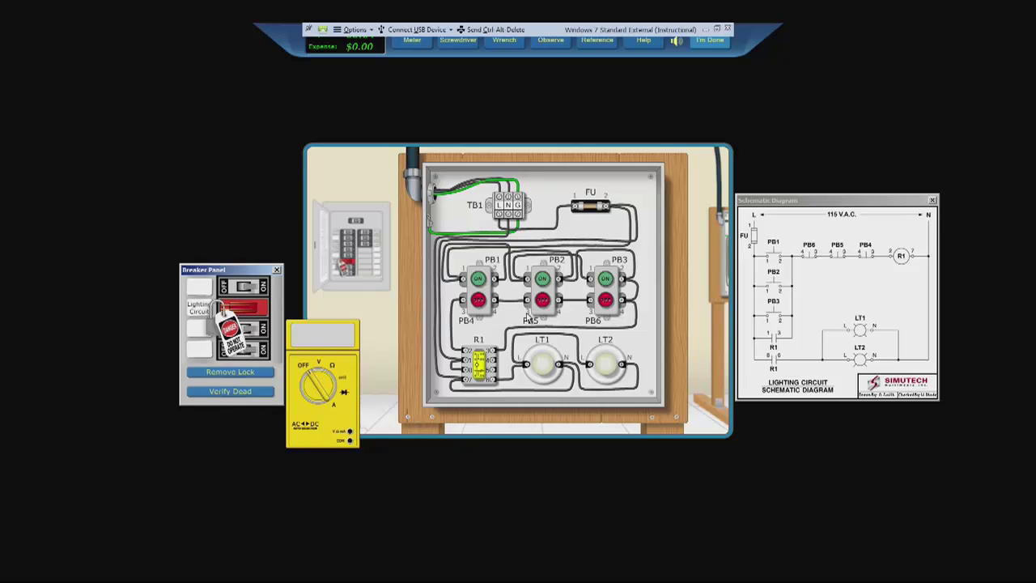
- Set the meter to Ω and probe PB1's right and PB2's lower-left terminals, reading OL
{"action": "left_click", "coordinate": [475, 50]}
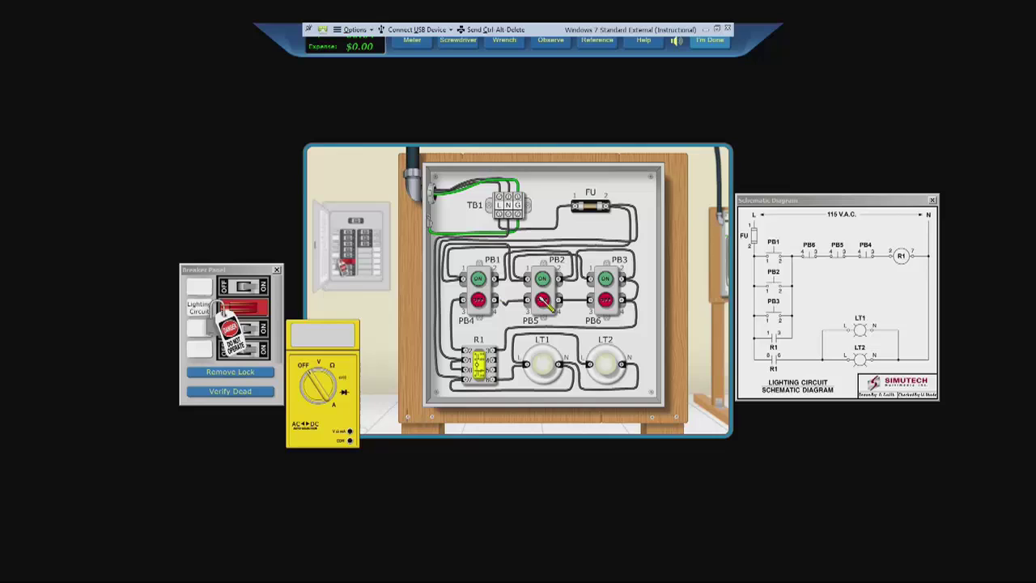
{"action": "left_click", "coordinate": [335, 368]}
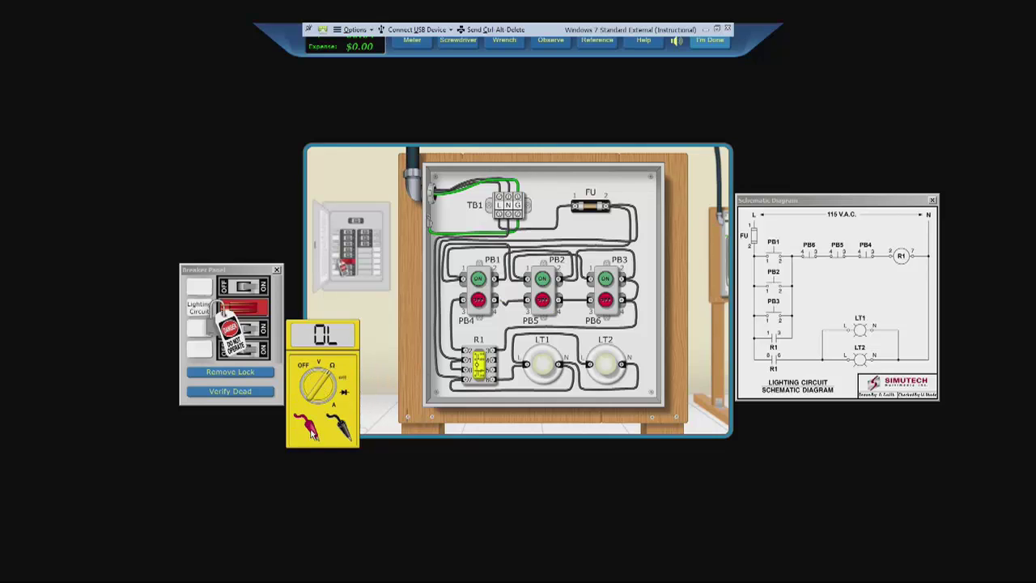
{"action": "left_click", "coordinate": [319, 428]}
{"action": "left_click", "coordinate": [503, 302]}
{"action": "left_click", "coordinate": [344, 430]}
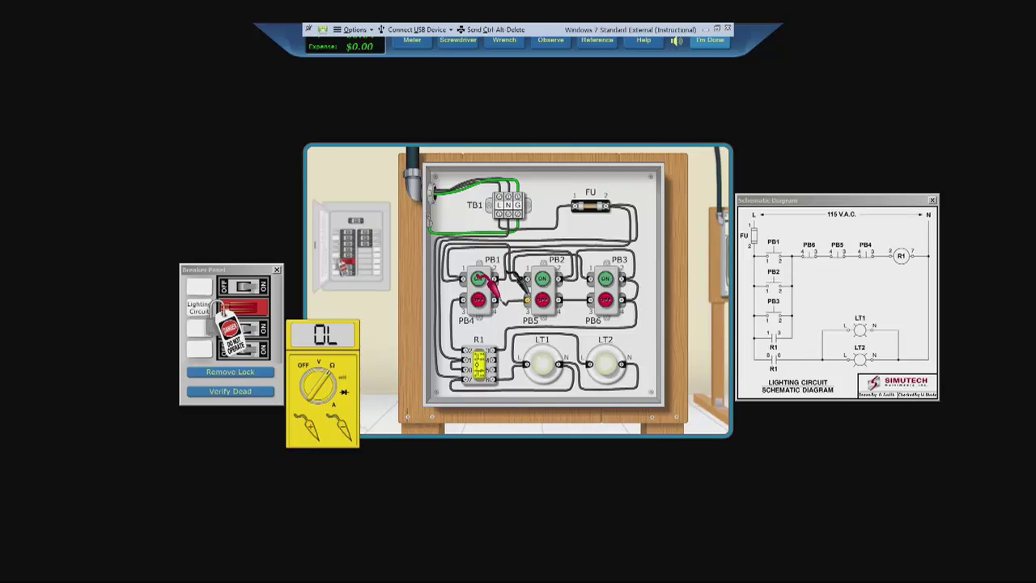
{"action": "left_click", "coordinate": [525, 298]}
- Switch the meter off, replace the PB4-4 to PB5-3 wire, and tighten the loose PB5-3 terminal
{"action": "left_click", "coordinate": [306, 369]}
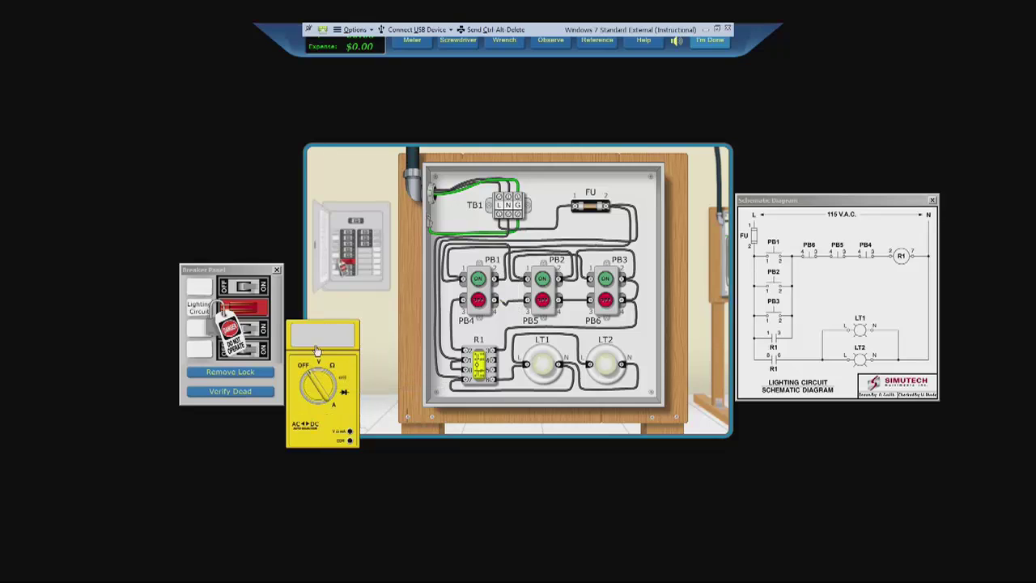
{"action": "left_click", "coordinate": [522, 51]}
{"action": "mouse_move", "coordinate": [502, 302]}
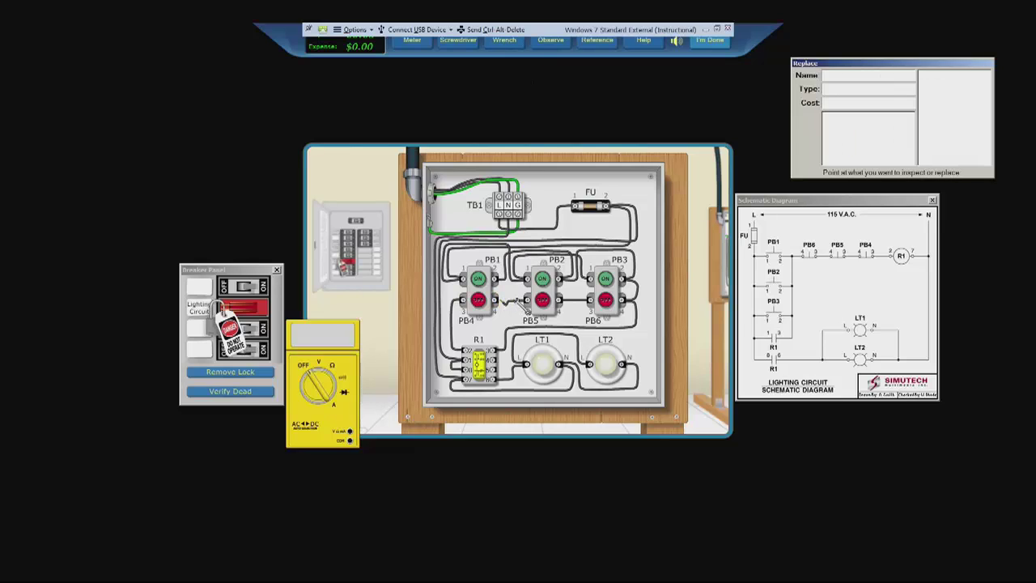
{"action": "left_click", "coordinate": [507, 308]}
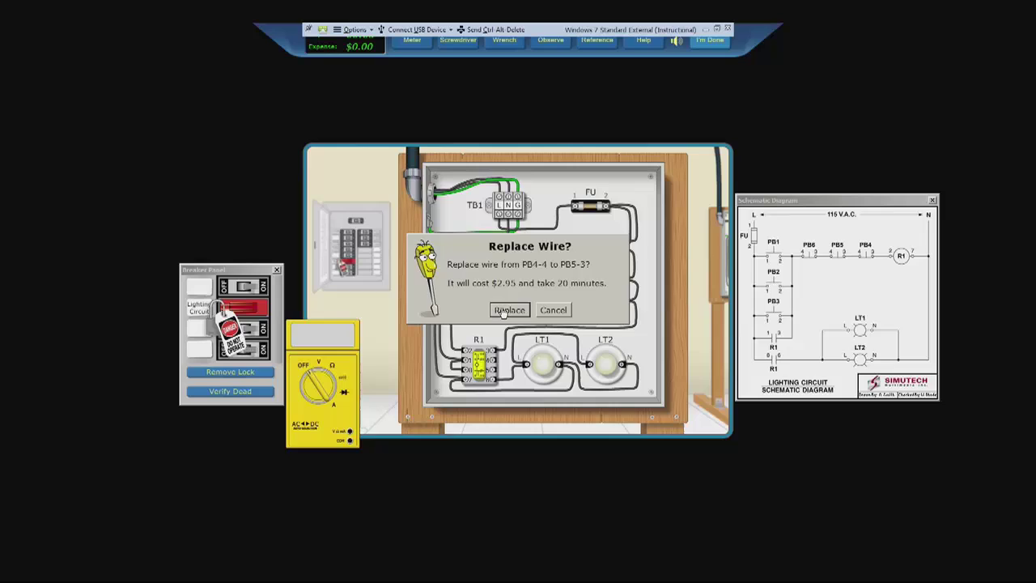
{"action": "left_click", "coordinate": [501, 305]}
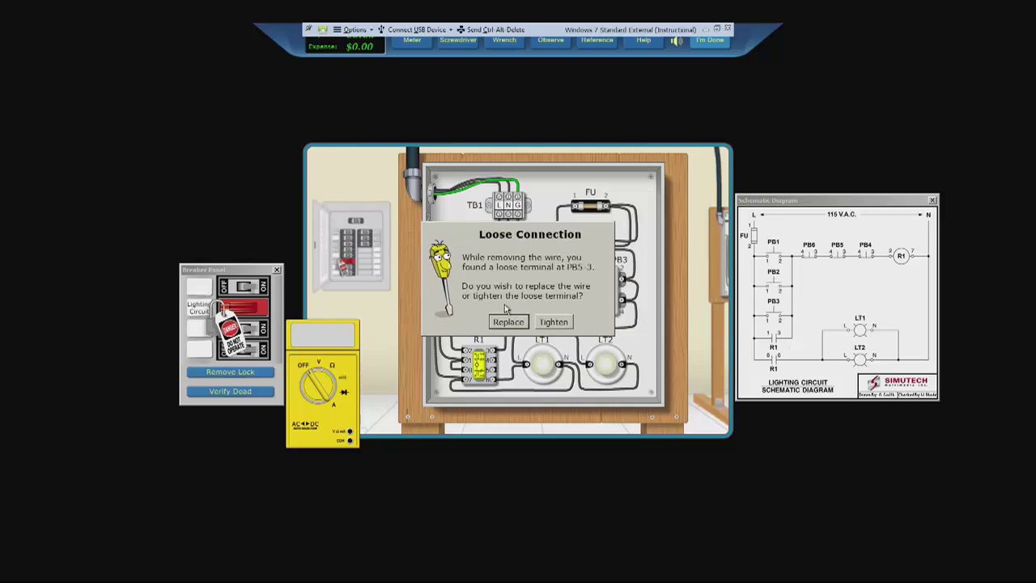
{"action": "left_click", "coordinate": [563, 323]}
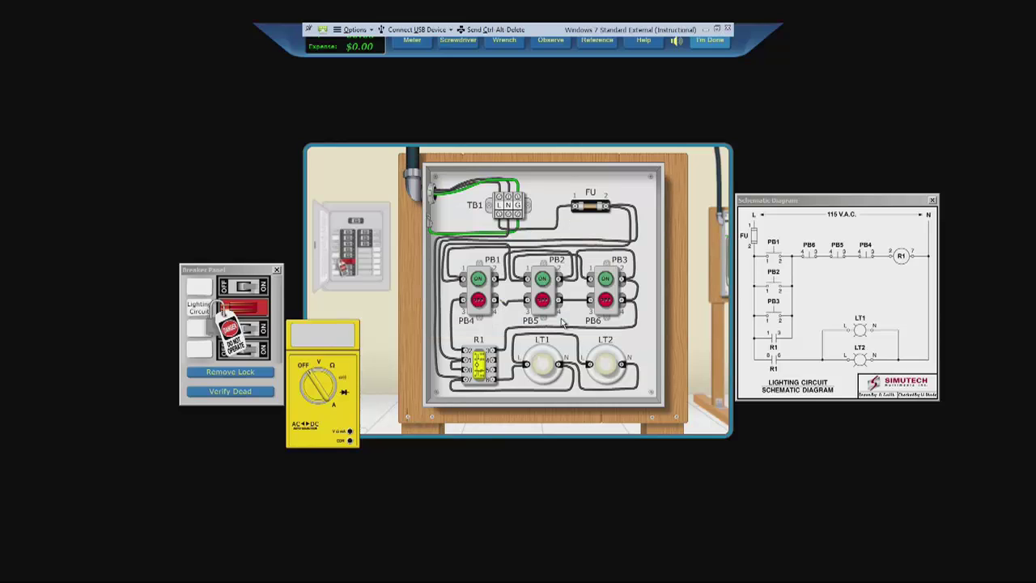
- Remove the lock from the Lighting Circuit breaker and switch it back on
{"action": "left_click", "coordinate": [451, 42]}
{"action": "left_click", "coordinate": [217, 376]}
{"action": "left_click", "coordinate": [243, 311]}
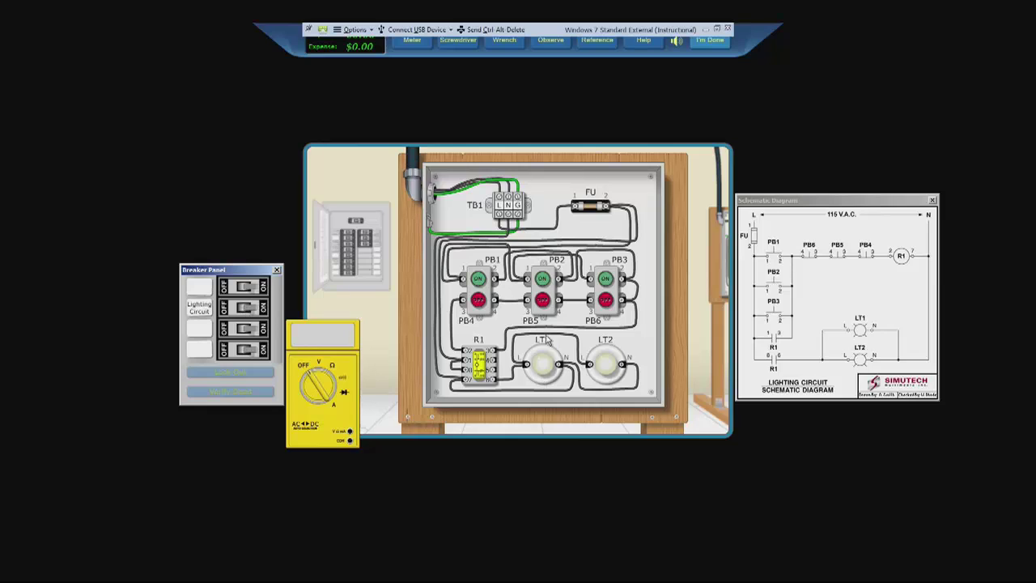
- Test lamps LT1 and LT2 from ON pushbuttons PB1, PB2, PB3 and the OFF pushbuttons
{"action": "left_click", "coordinate": [482, 280]}
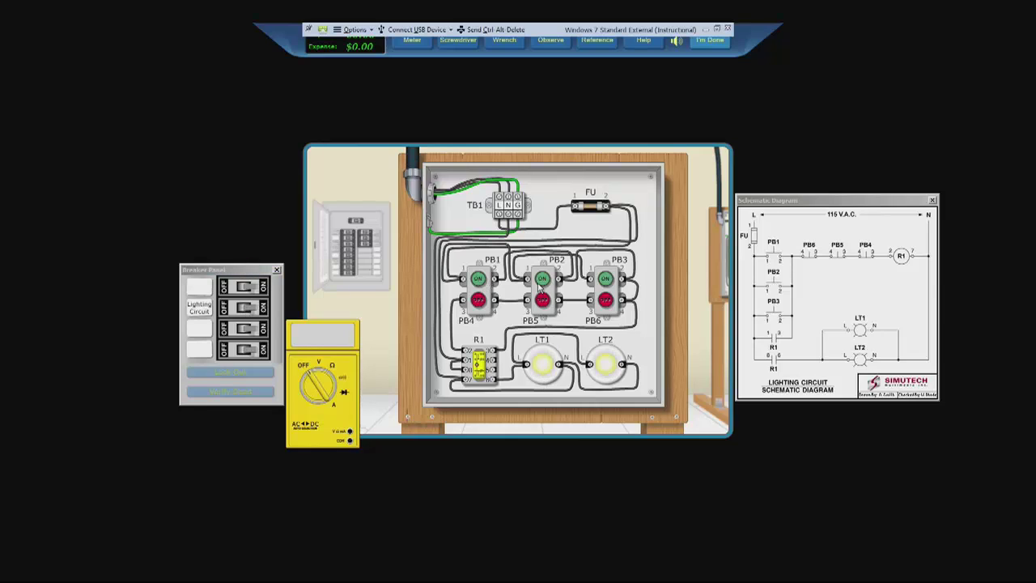
{"action": "left_click", "coordinate": [479, 302]}
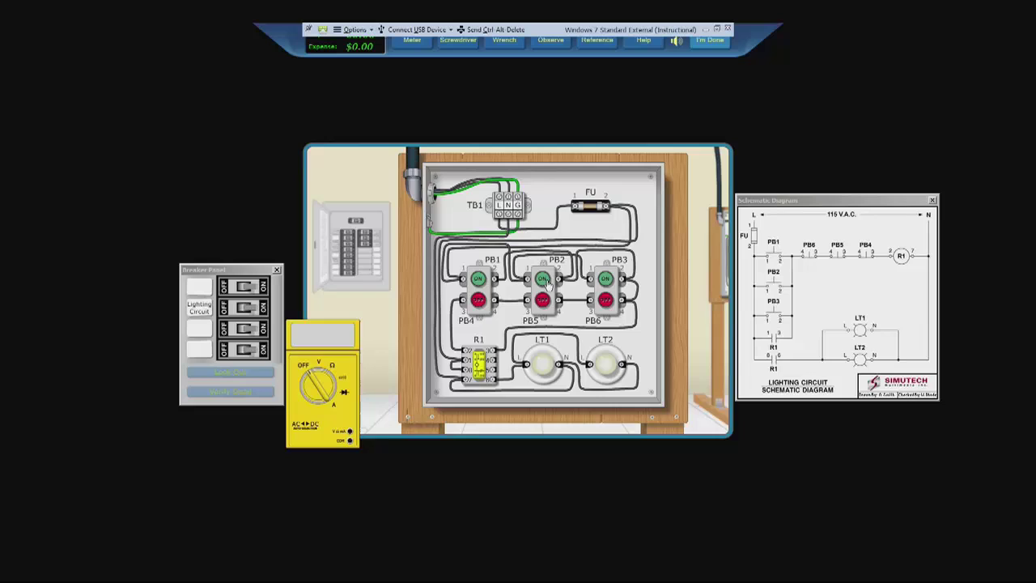
{"action": "left_click", "coordinate": [546, 282]}
{"action": "left_click", "coordinate": [603, 298]}
{"action": "left_click", "coordinate": [606, 281]}
{"action": "left_click", "coordinate": [607, 300]}
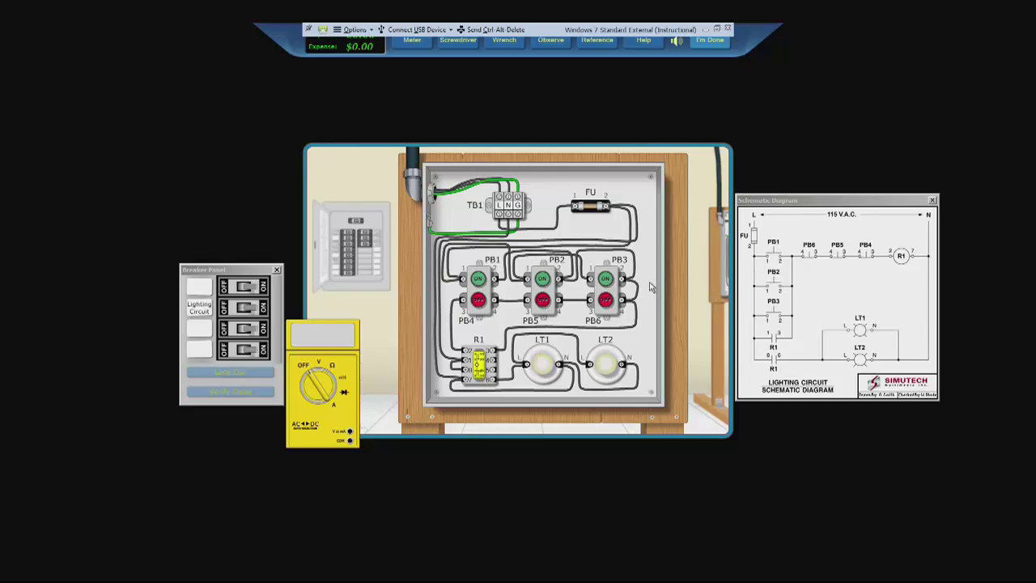